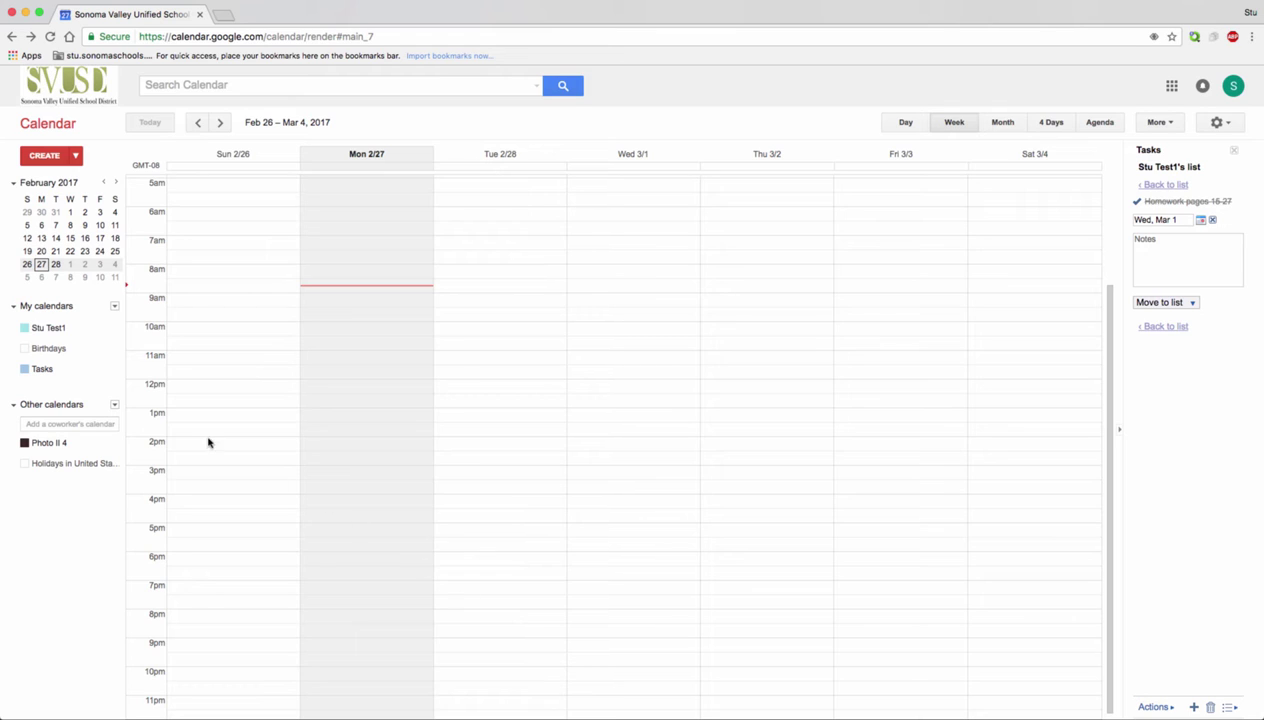
Toggle the Birthdays and Tasks calendars so Birthdays ends up hidden
left_click(38, 347)
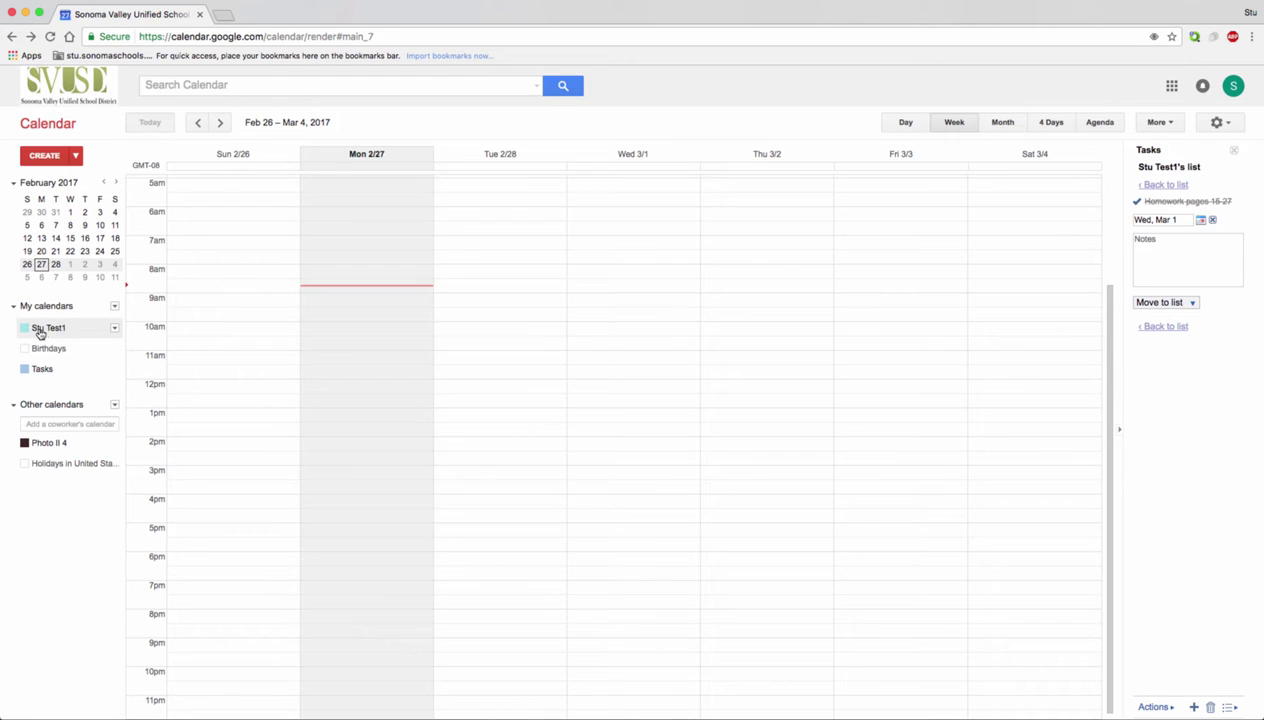
mouse_move(37, 330)
left_mouse_down()
mouse_move(46, 355)
mouse_move(31, 352)
left_mouse_up()
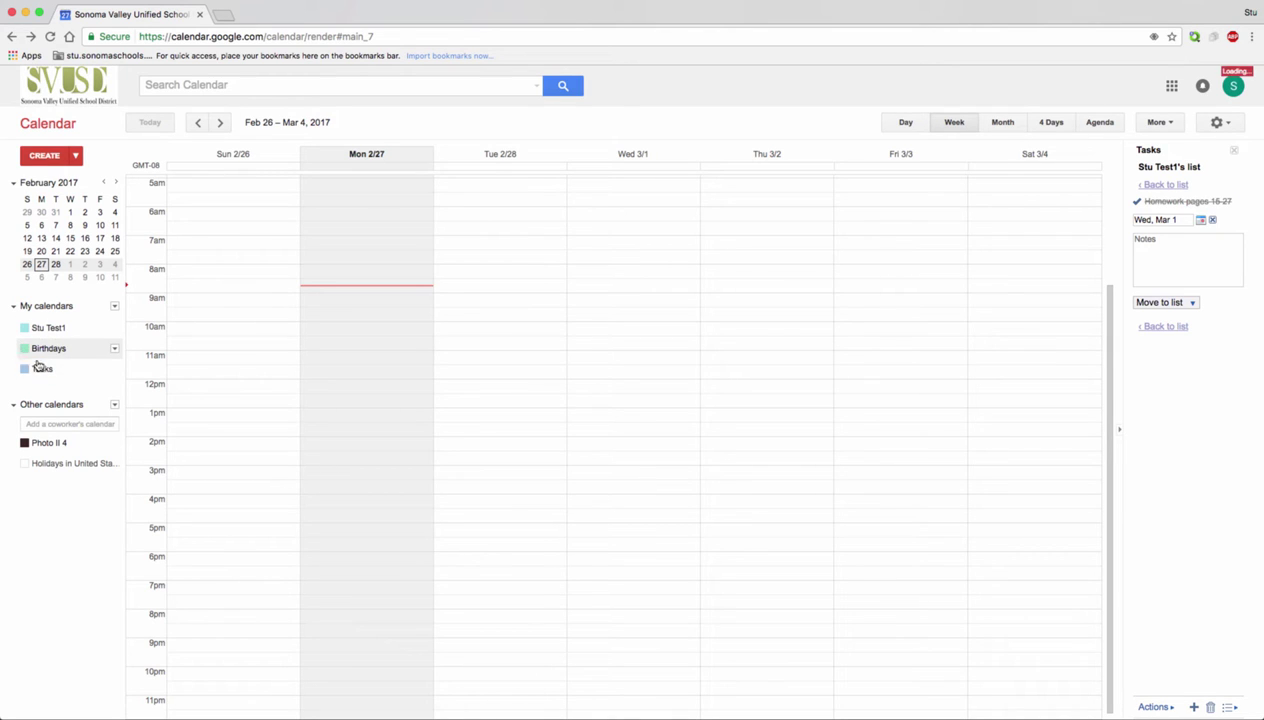
left_click(24, 350)
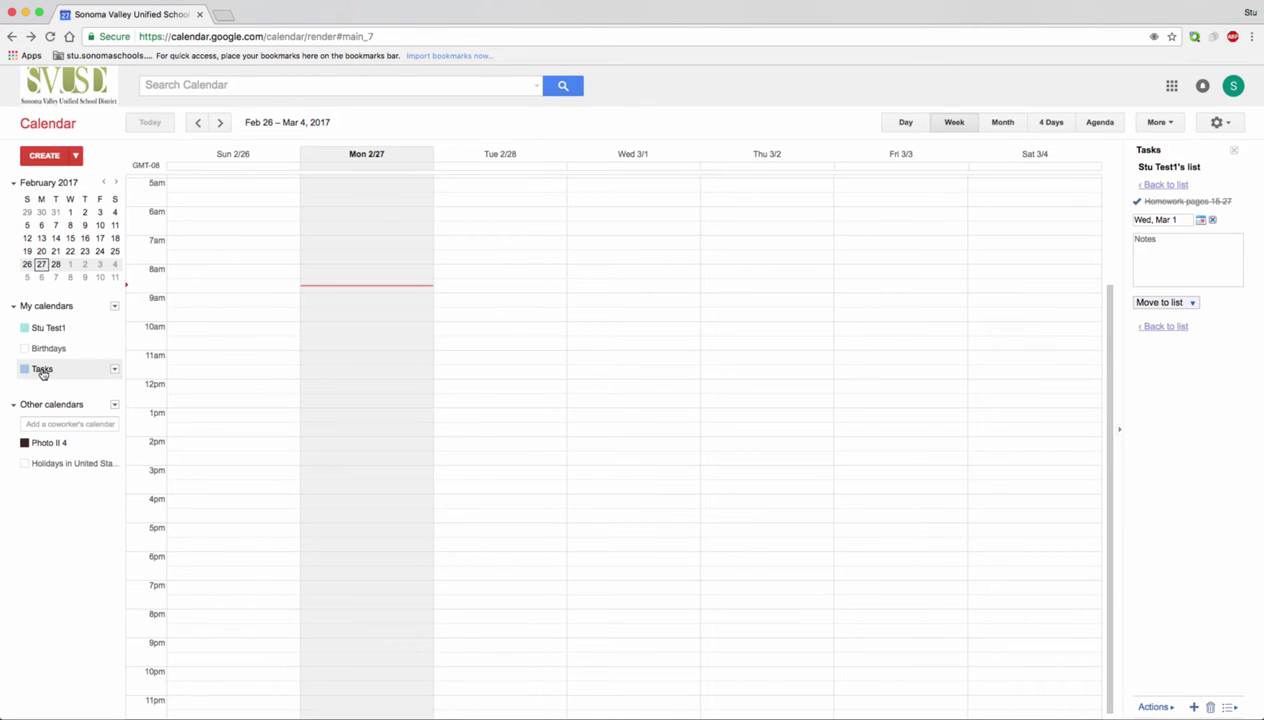
left_click(23, 370)
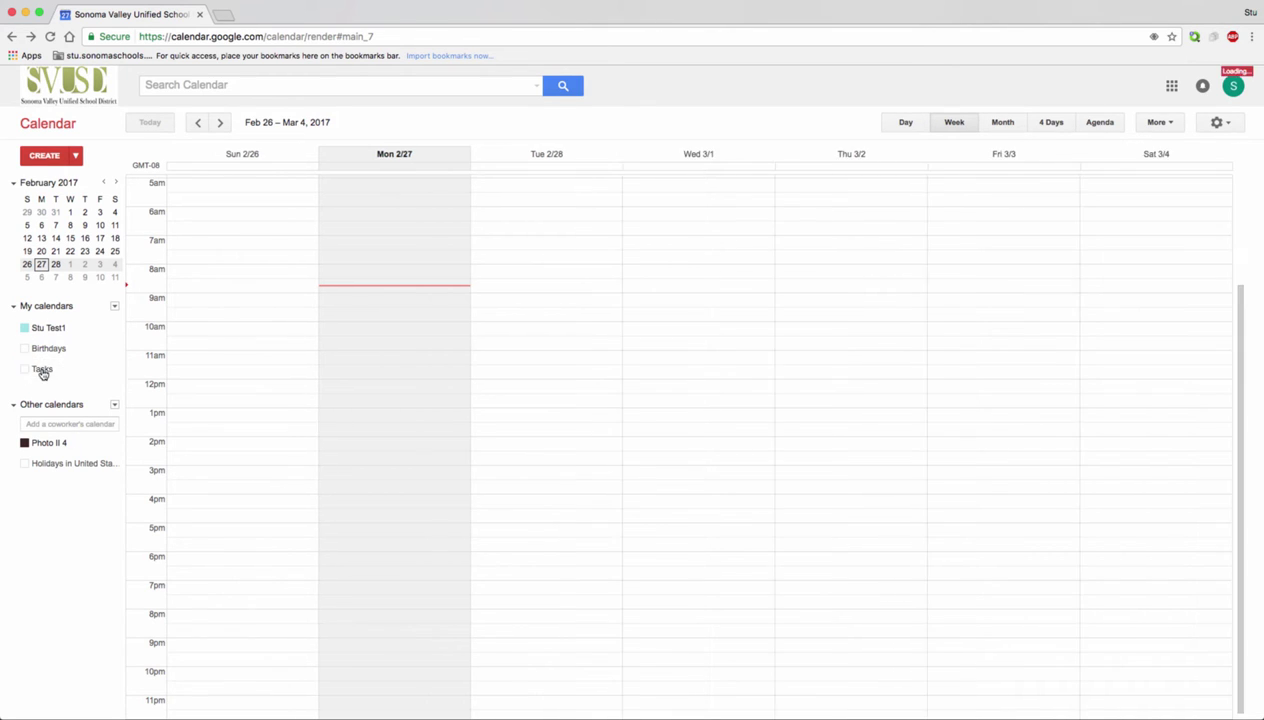
Switch the Tasks calendar to Reminders and then back to Tasks
left_click(115, 369)
left_click(121, 388)
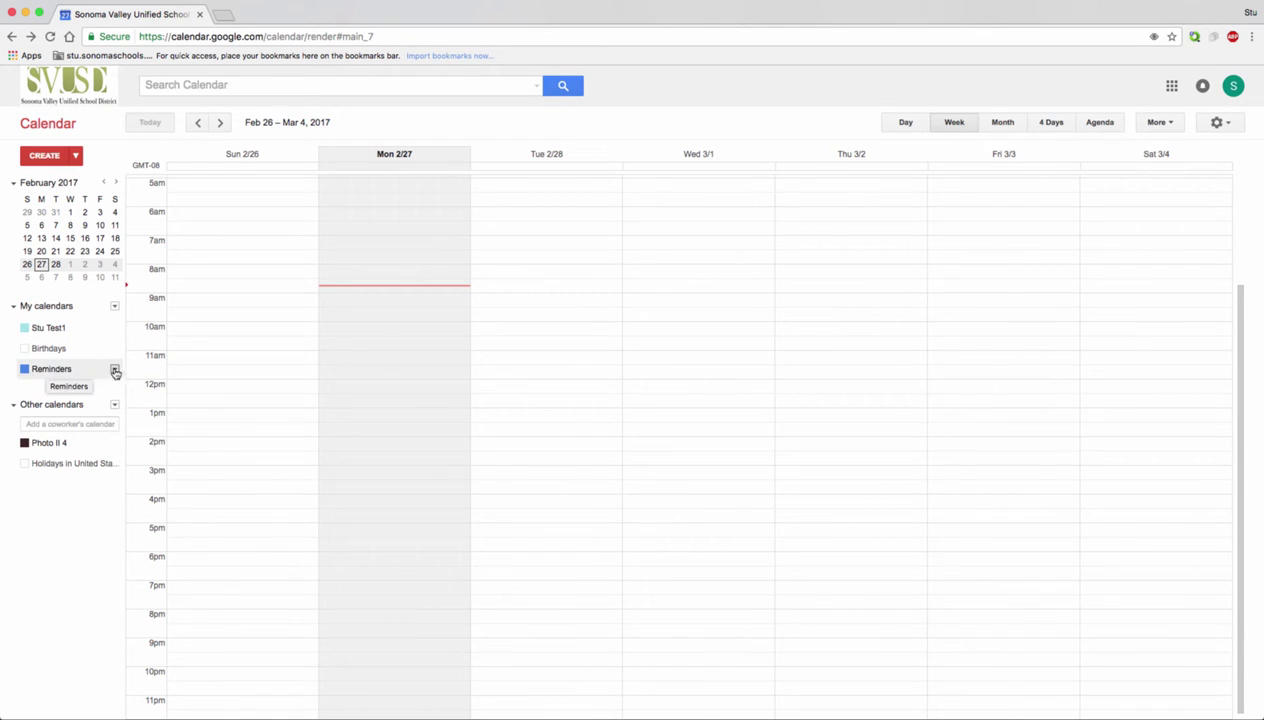
left_click(115, 369)
left_click(145, 390)
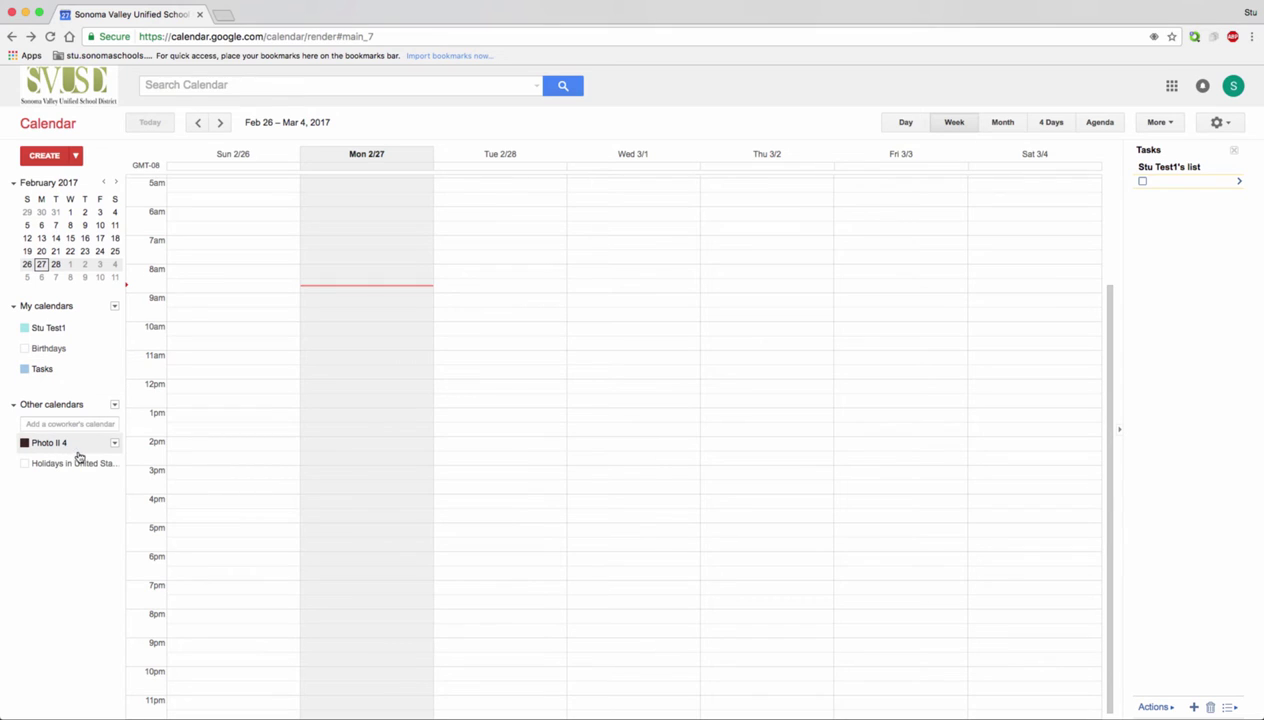
Drag the Google Classroom window showing the Photo II 4 stream into view
left_click_drag(72, 449, 41, 457)
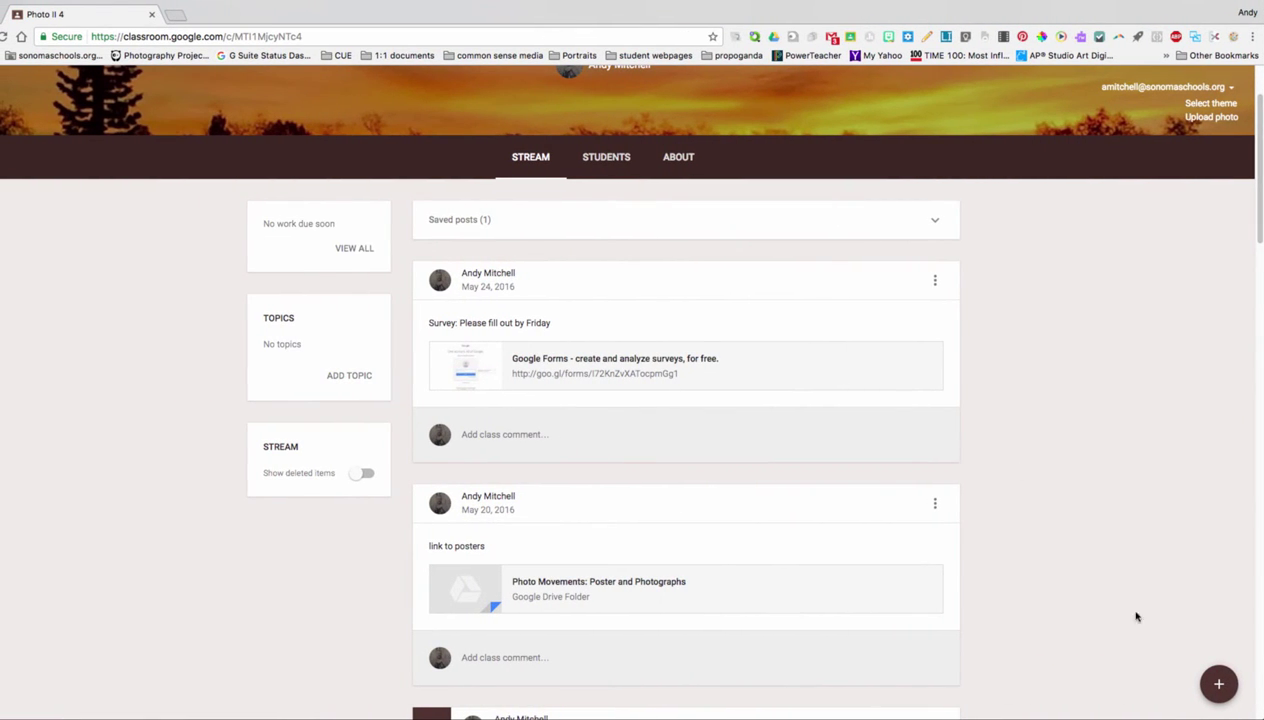
Create a new class assignment titled Sample Test
mouse_move(1219, 684)
left_click(1219, 587)
left_click(459, 377)
type("Sample Test")
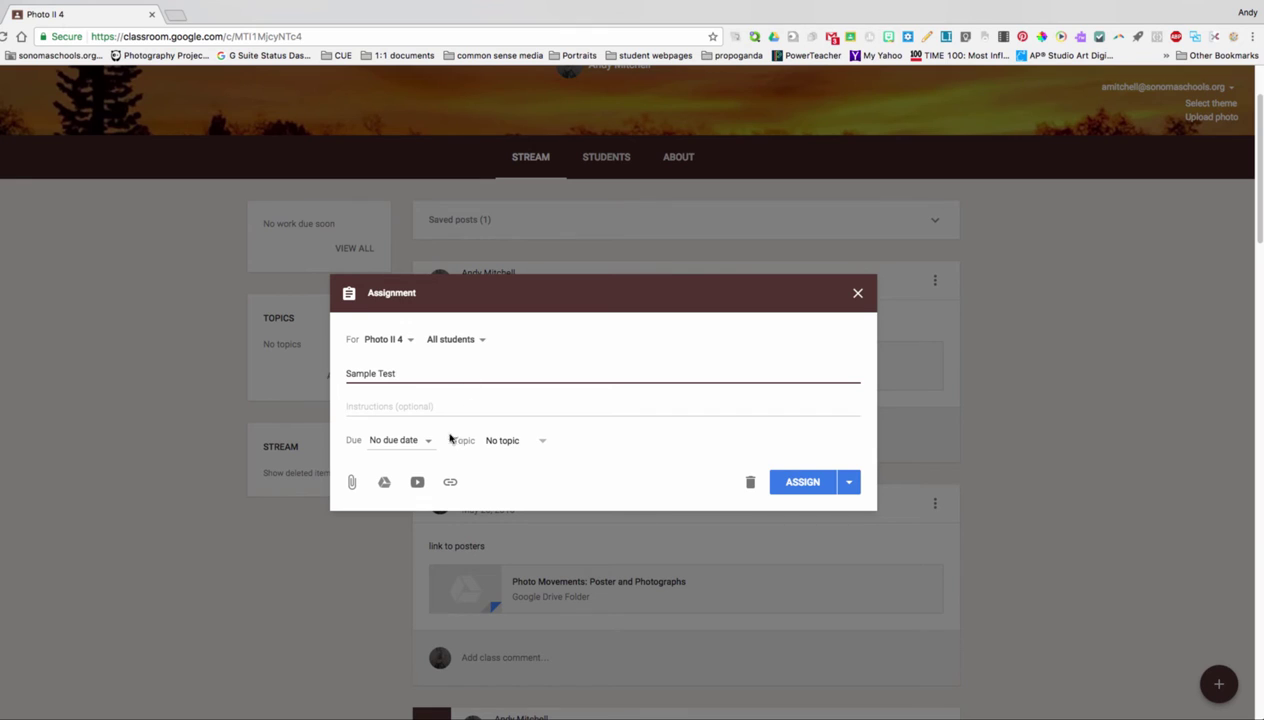
Set the due date to Mar 1, 2017 and assign it to the class
left_click(422, 438)
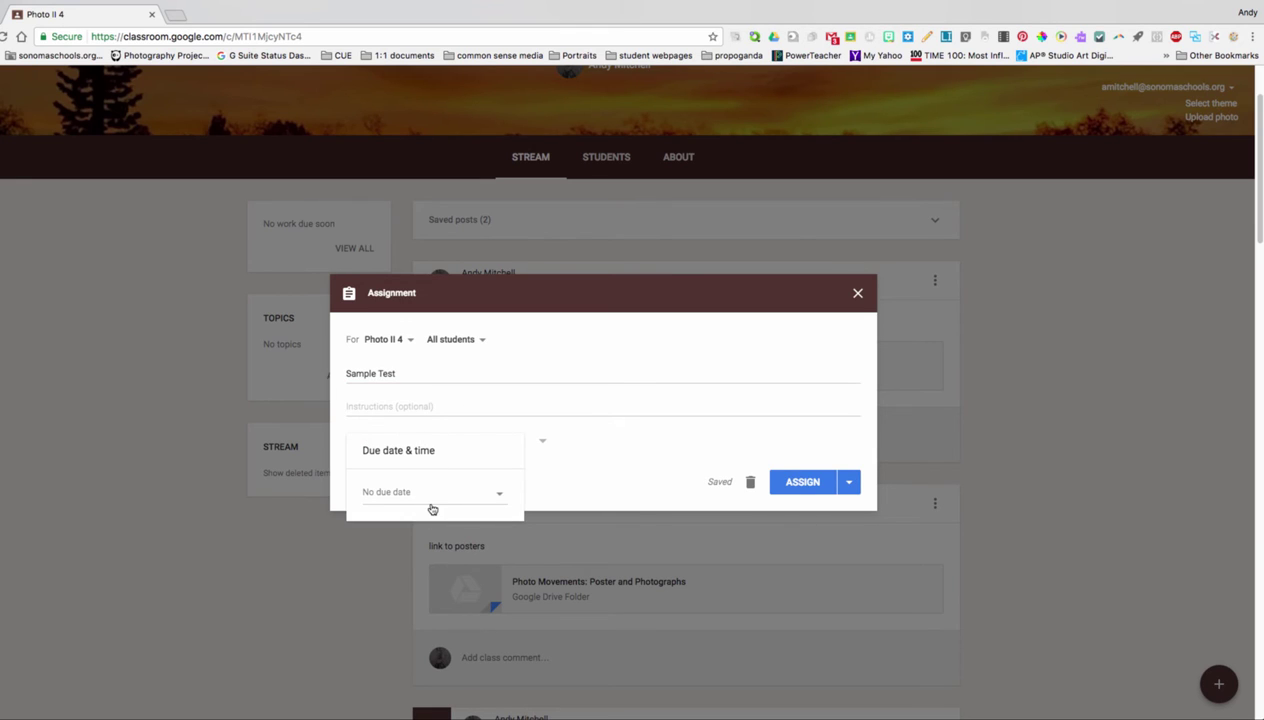
left_click(425, 499)
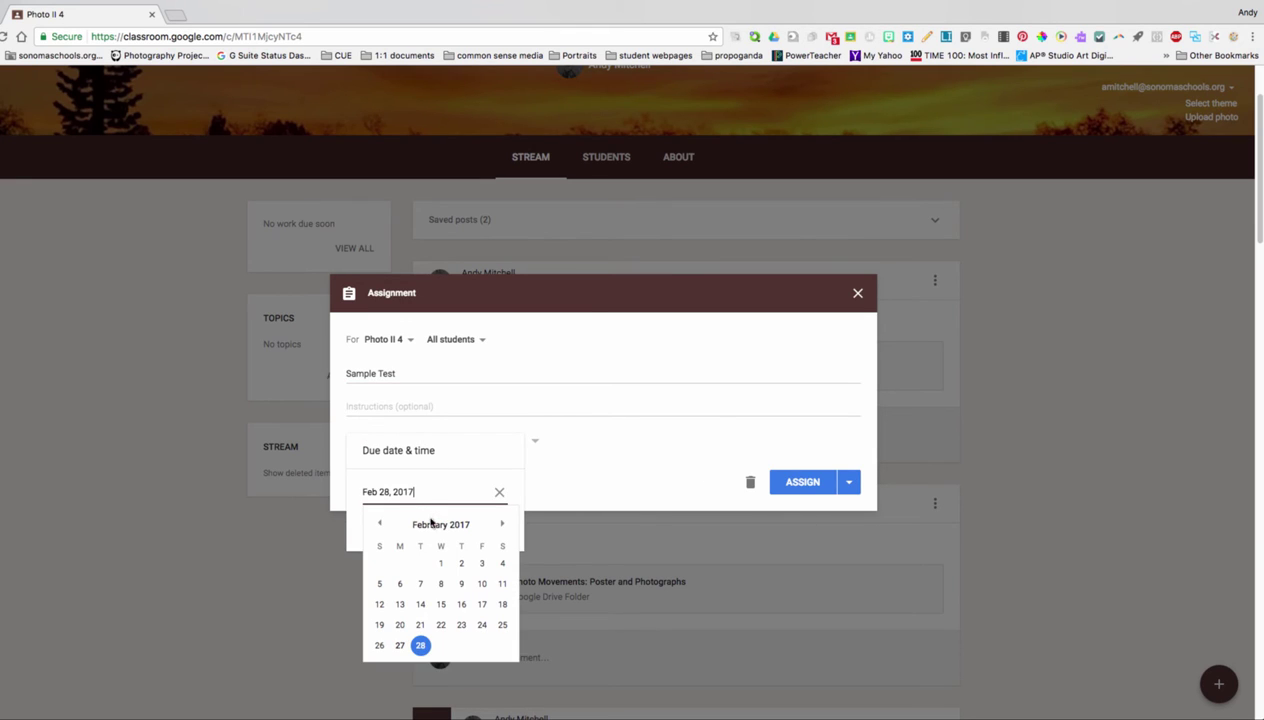
left_click(502, 524)
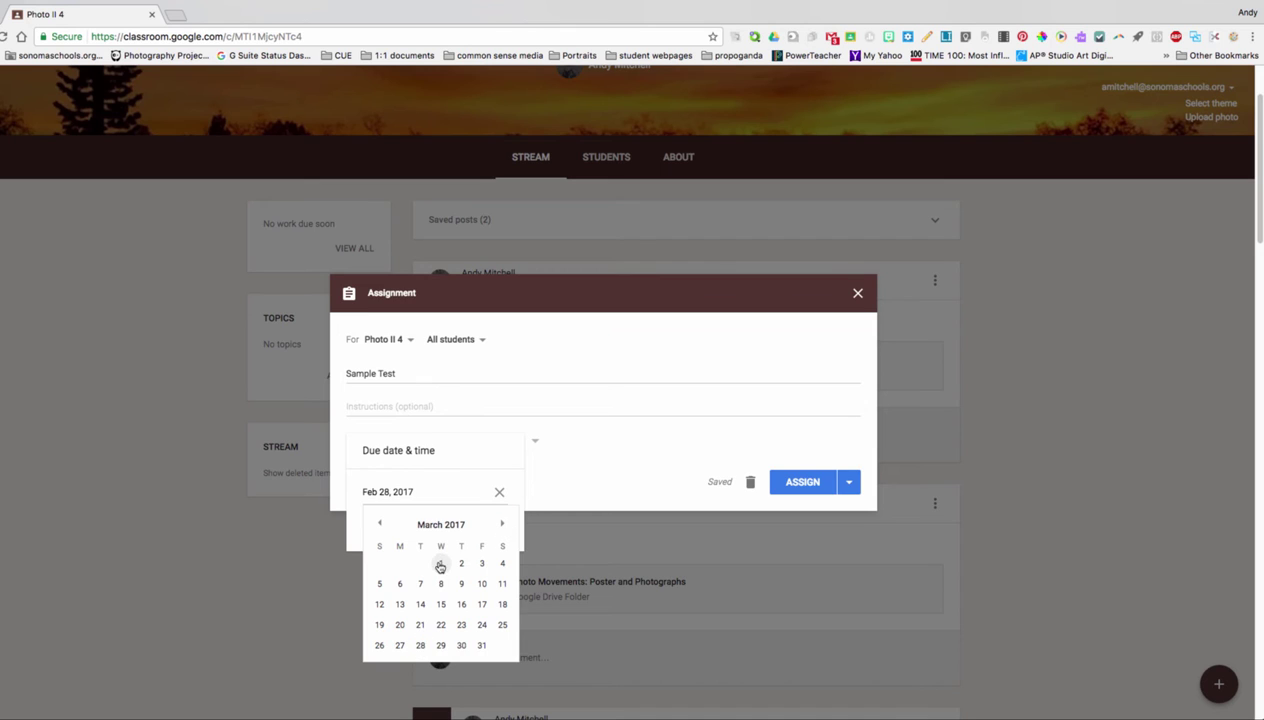
left_click(440, 563)
left_click(631, 481)
left_click(799, 483)
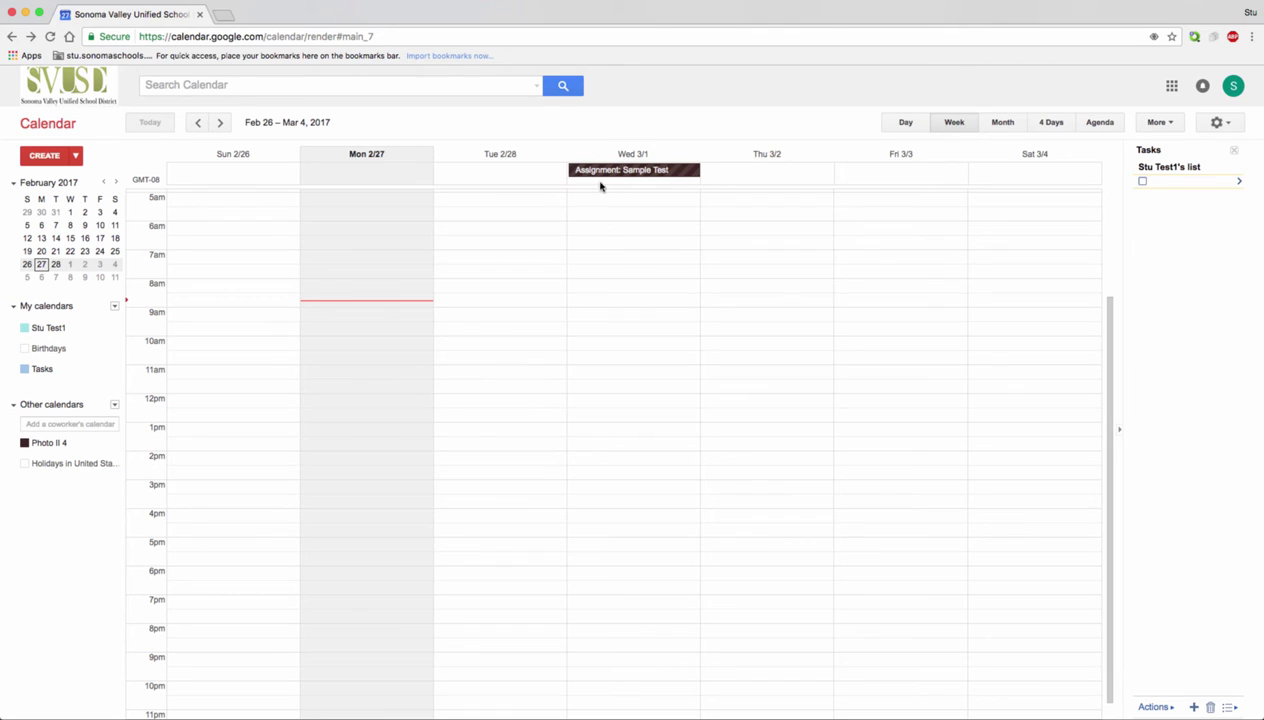
scroll(634, 190, "up", 1)
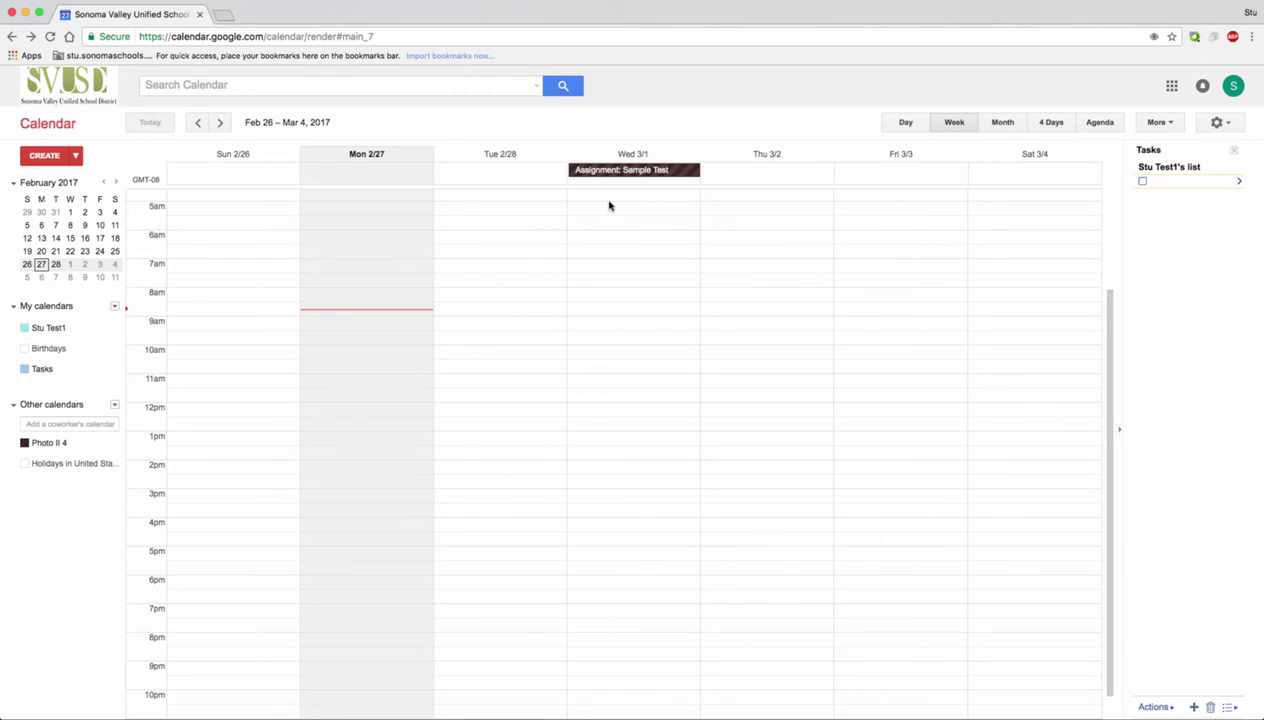
left_click(57, 467)
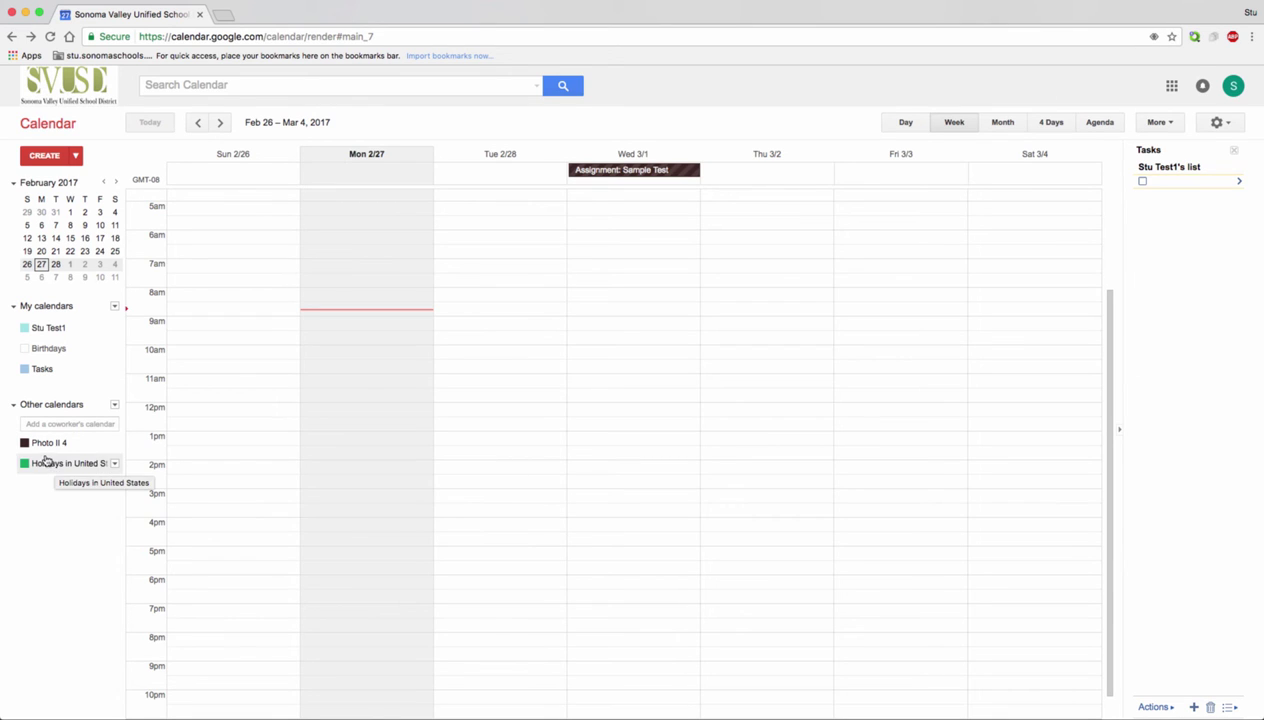
left_click(56, 465)
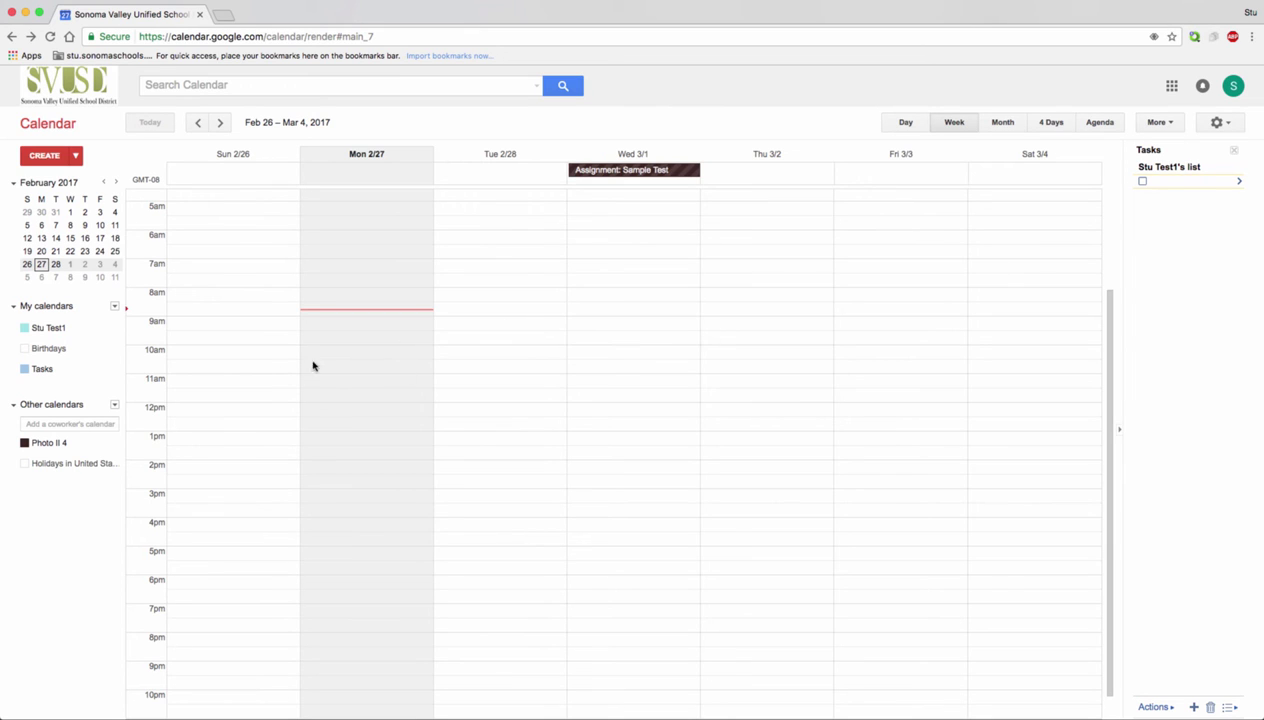
Give the Read Pgs 25-37 task a due date of Wed, Mar 1
mouse_move(102, 372)
left_click(1240, 184)
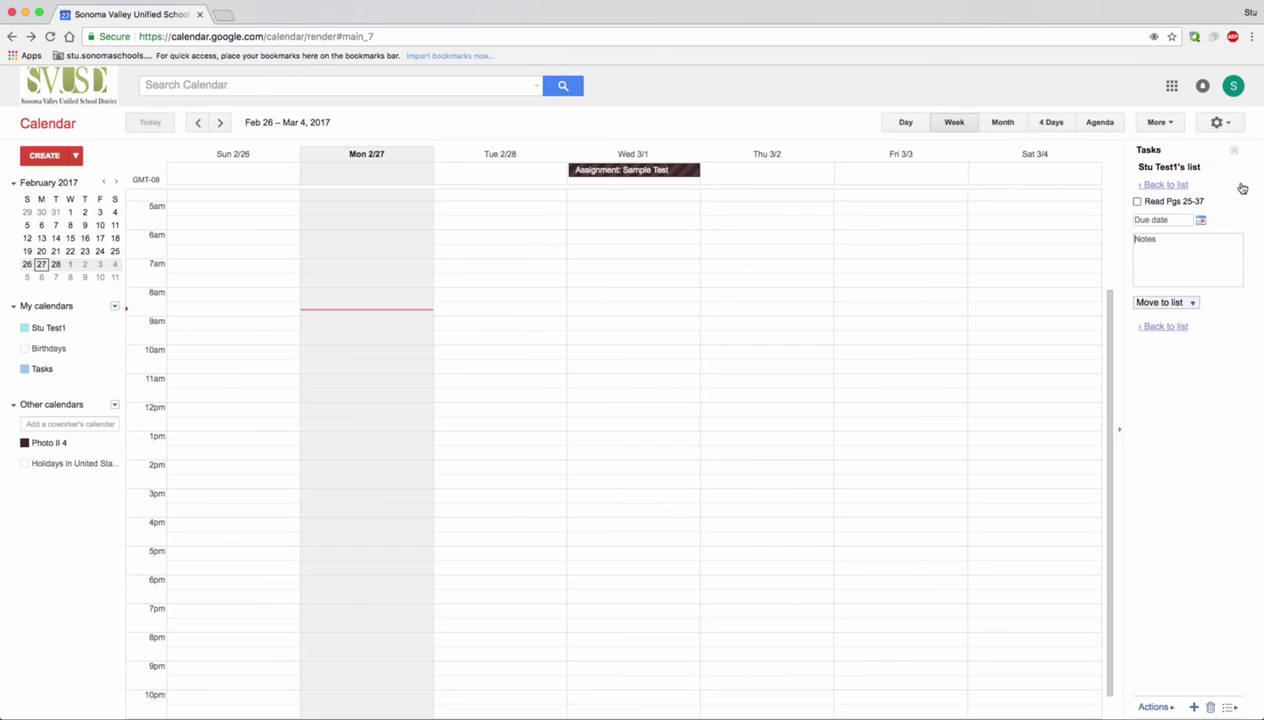
left_click(1200, 221)
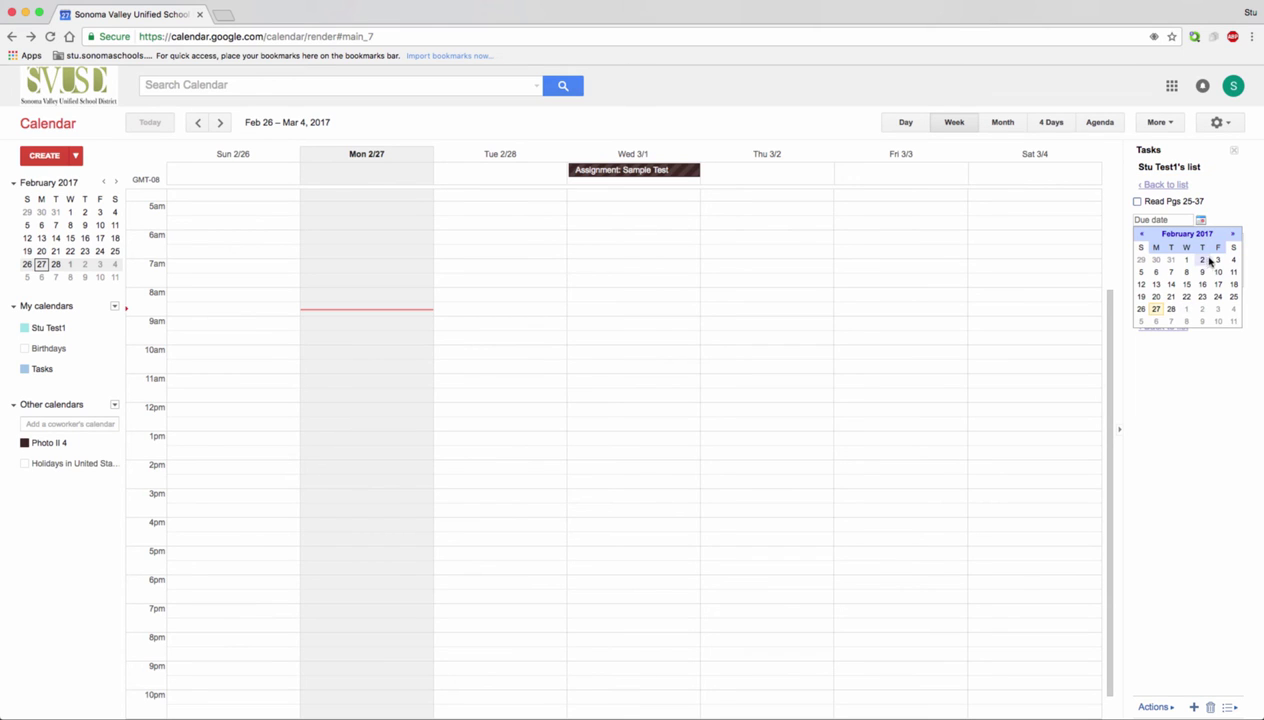
left_click(1186, 310)
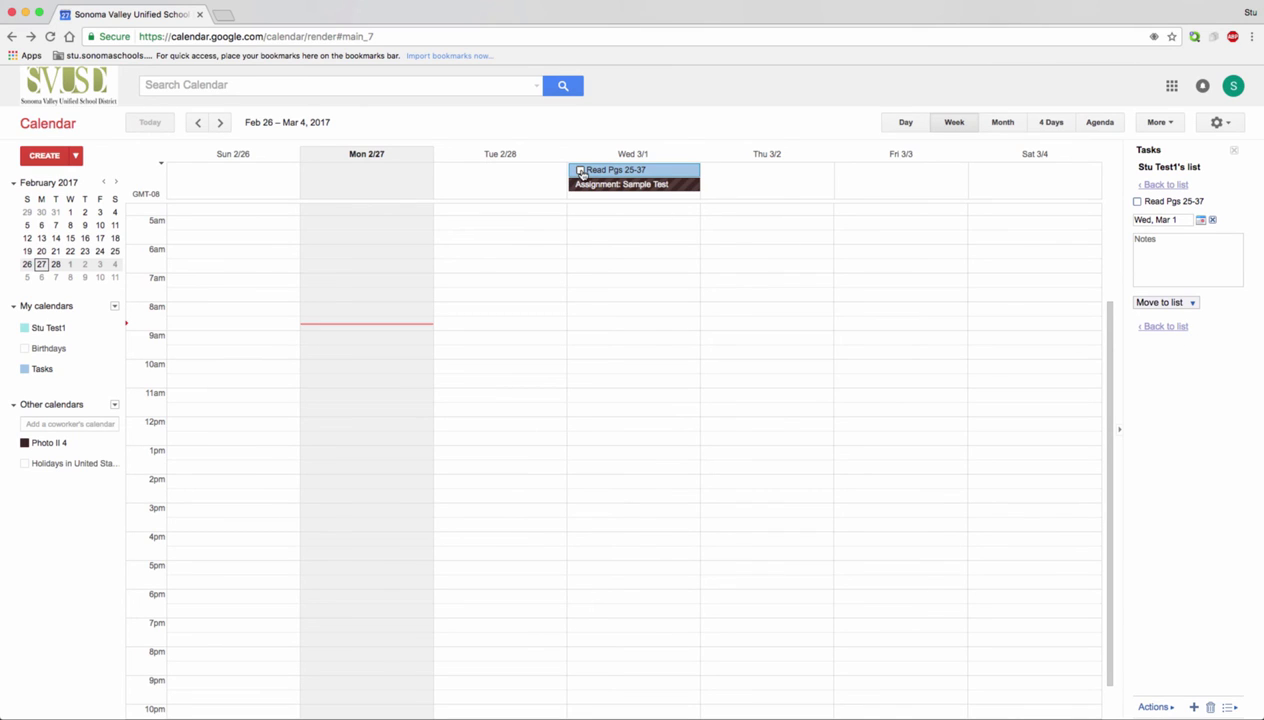
left_click(1180, 249)
Discard a stray event draft on Wed 3/1 and check off Read Pgs 25-37
left_click(608, 258)
left_click(782, 95)
left_click(582, 171)
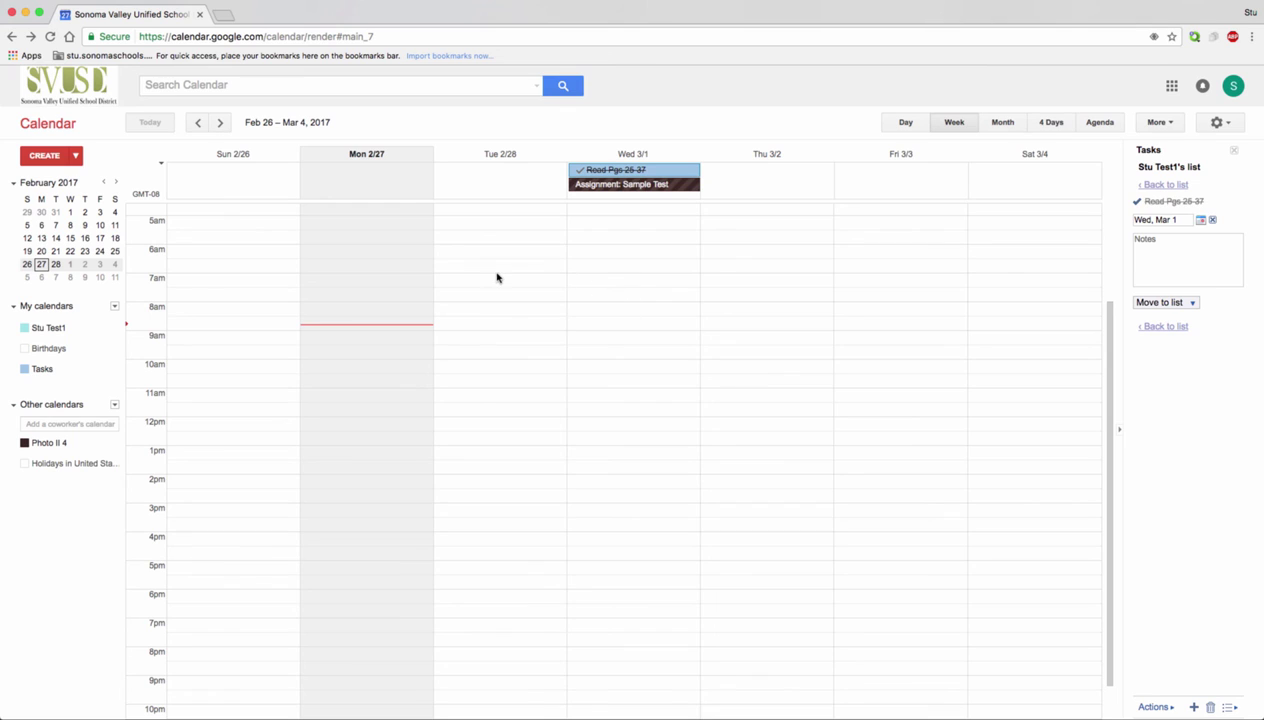
Discard a 6–7am event draft on Wed 3/1 and bring the Classroom window forward
left_click(575, 255)
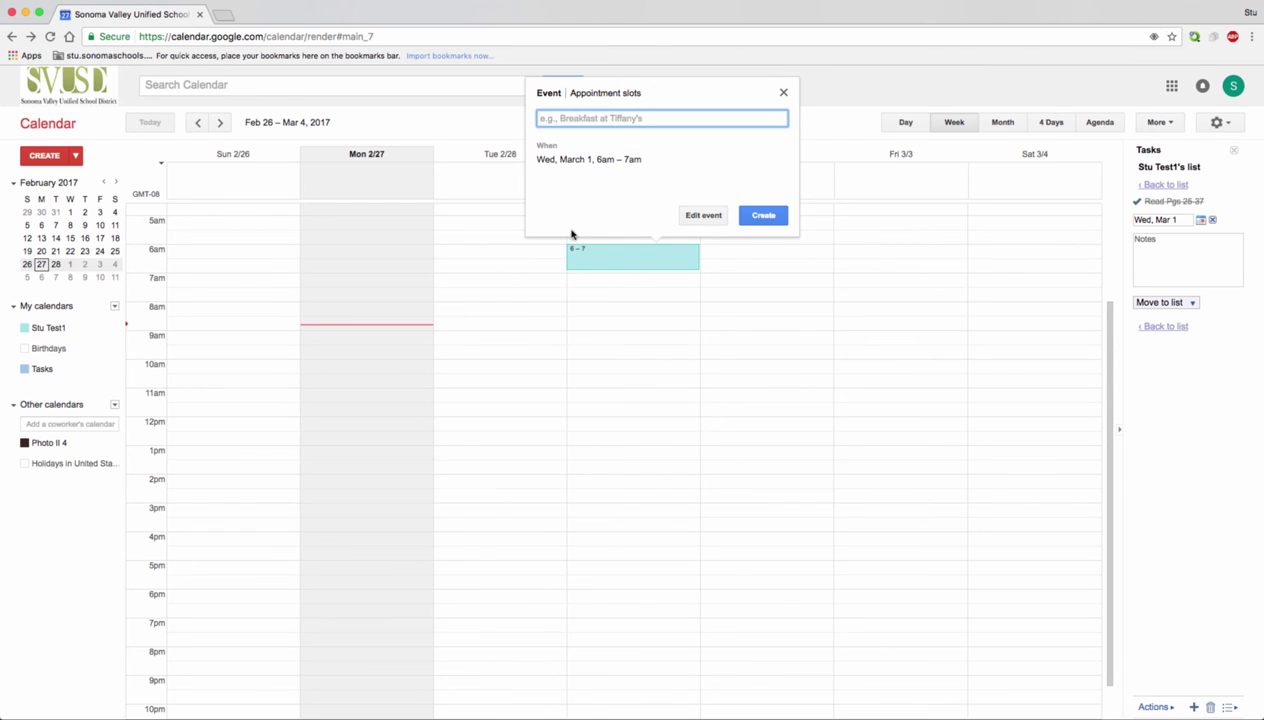
left_click(781, 93)
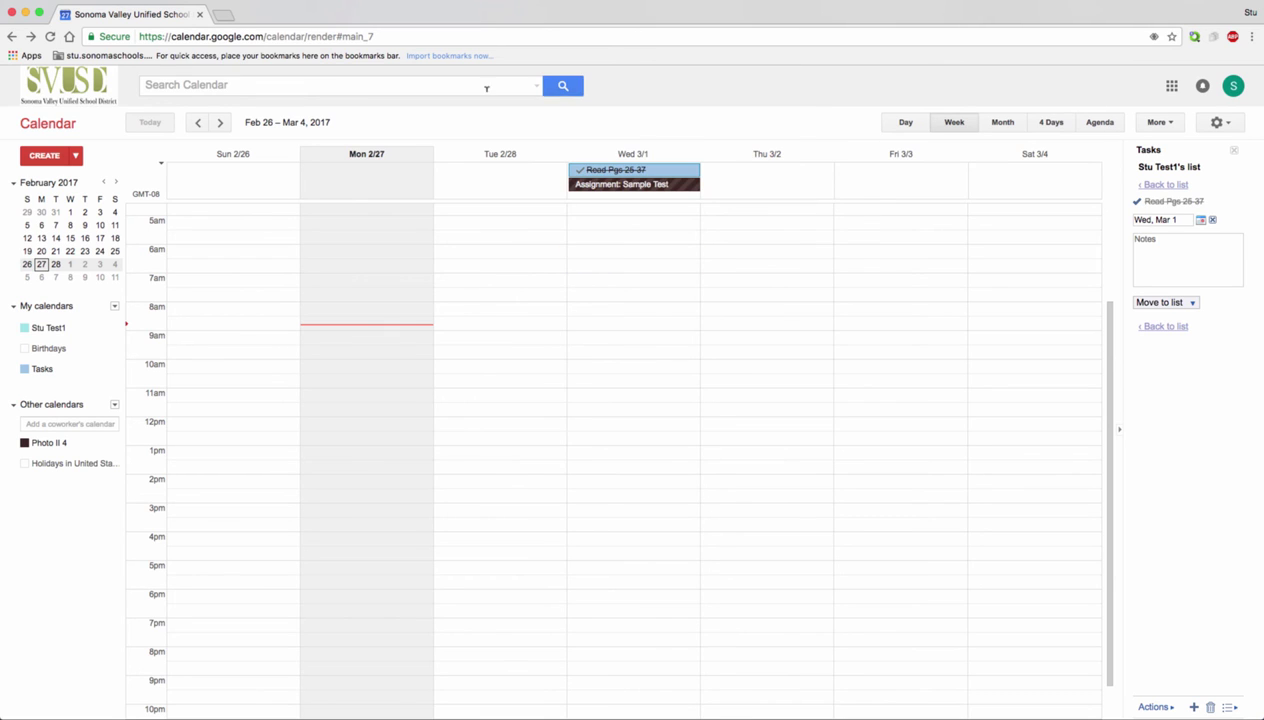
left_click_drag(0, 15, 889, 21)
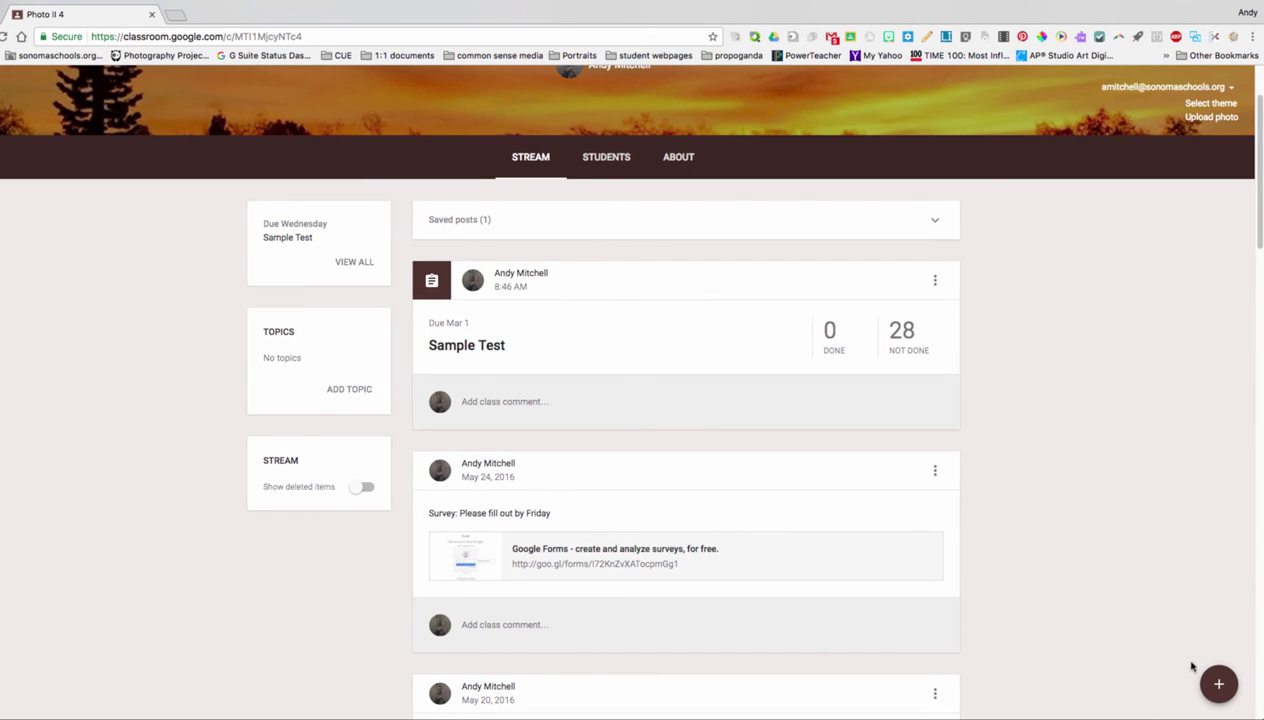
Create a new class assignment titled Agenda 3/1
mouse_move(1218, 683)
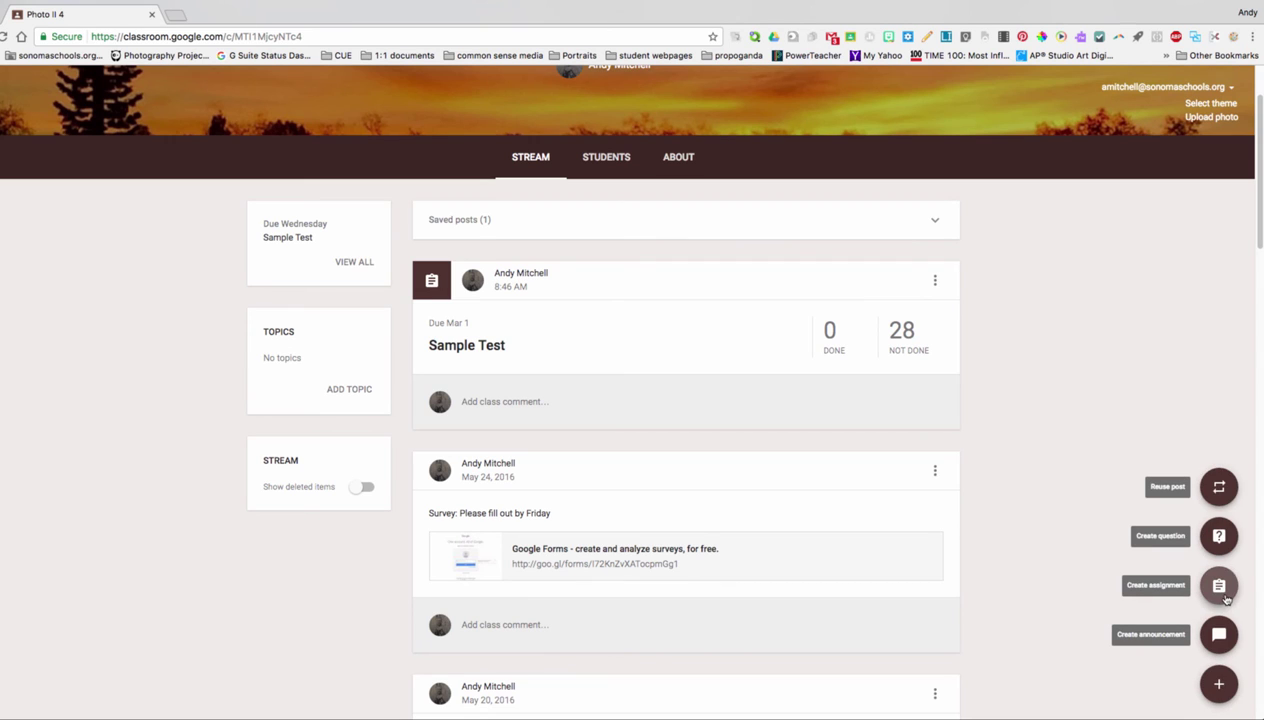
left_click(1223, 594)
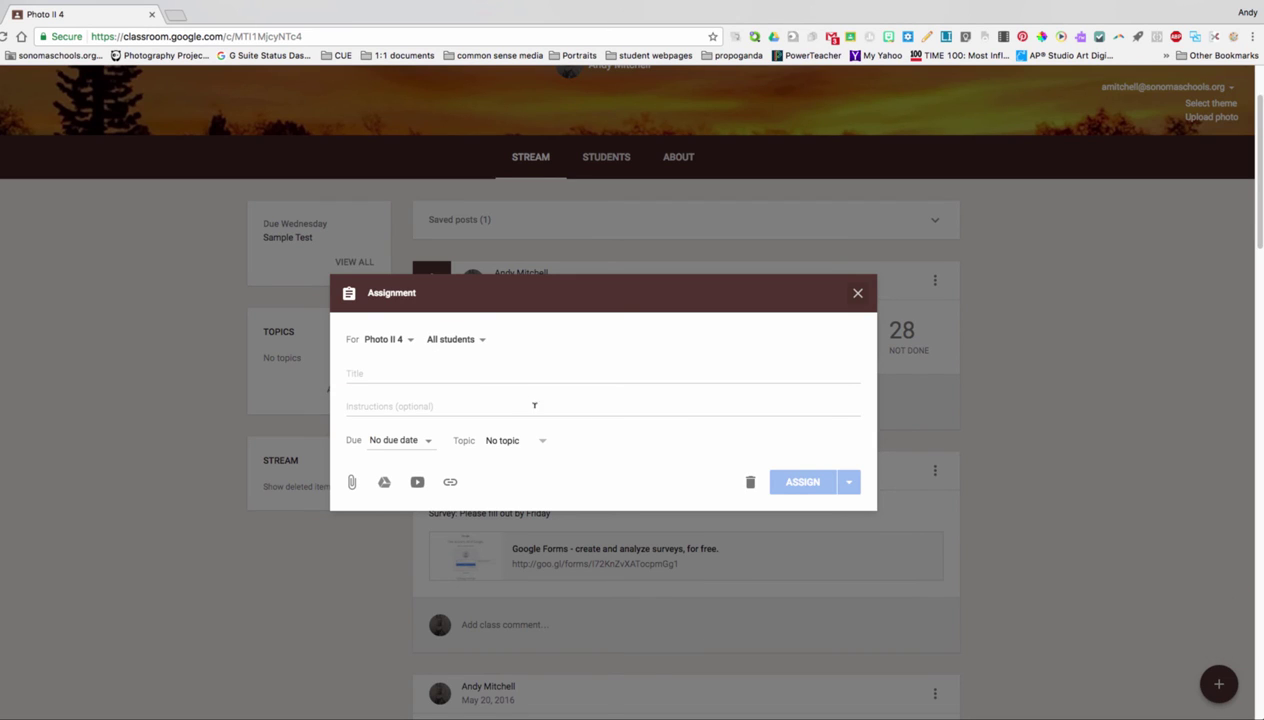
left_click(421, 370)
type("Agenda")
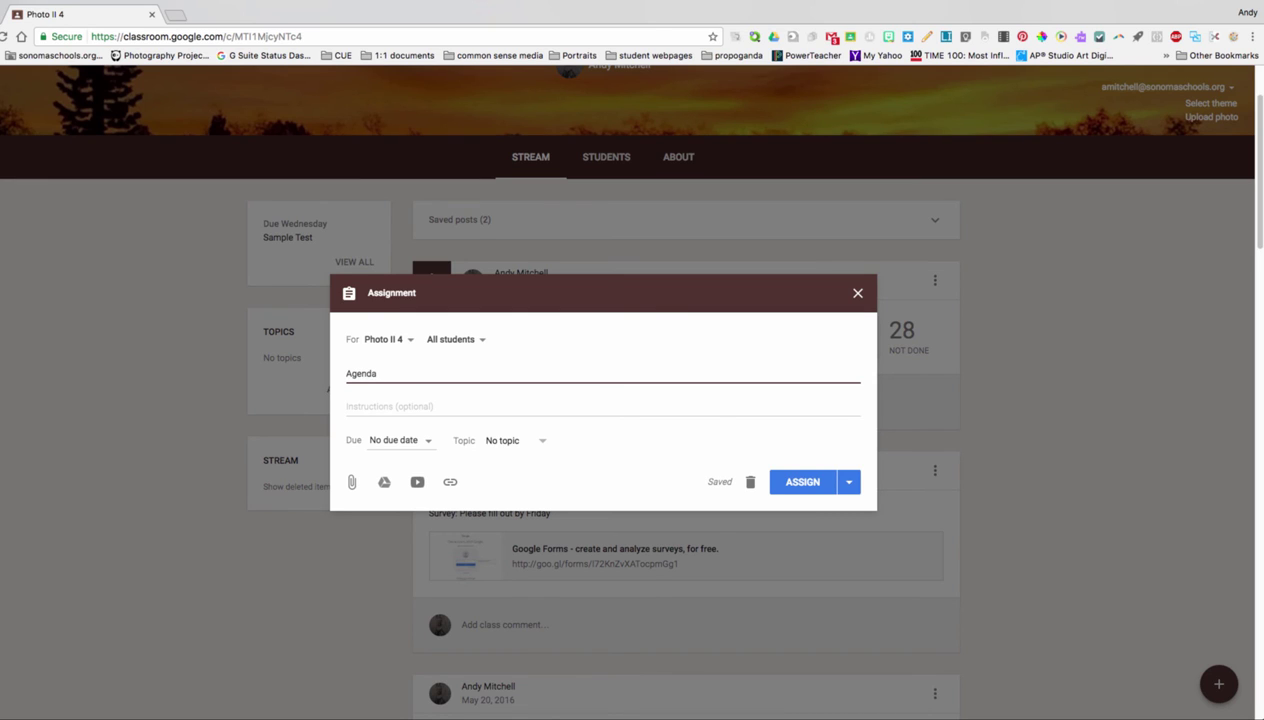
type(" 3/1")
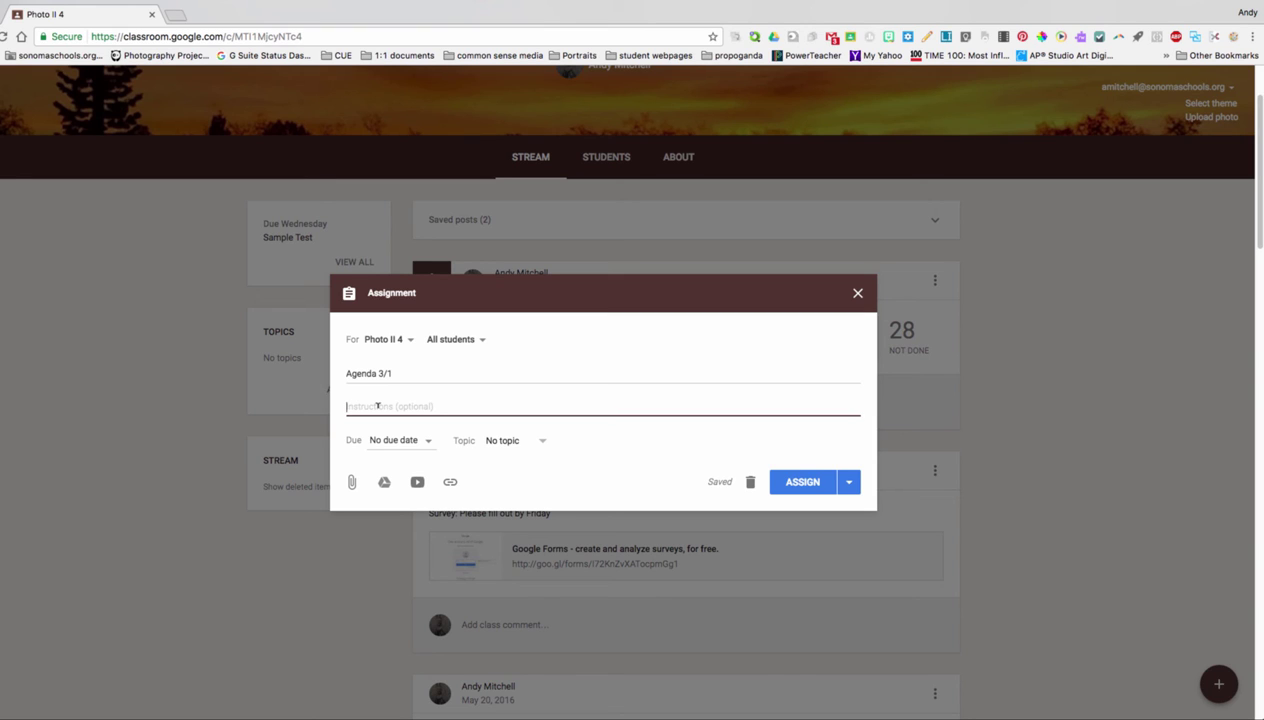
Enter instructions: Turn in Reading log, Read and discuss pages 25-37, Group Debate
type("Tr")
key("BackSpace")
key("BackSpace")
key("BackSpace")
type("urn in ")
type("Re")
type("ading Ion")
key("Return")
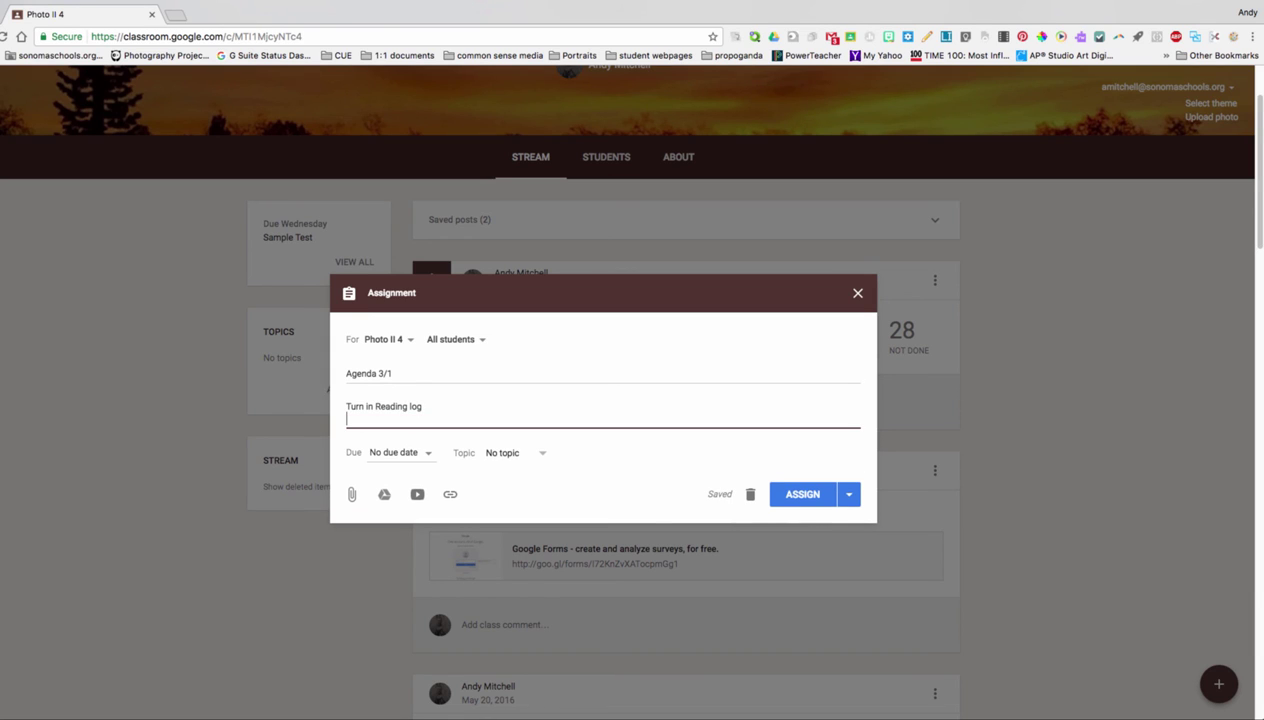
type("Read and discuss pages 25-37")
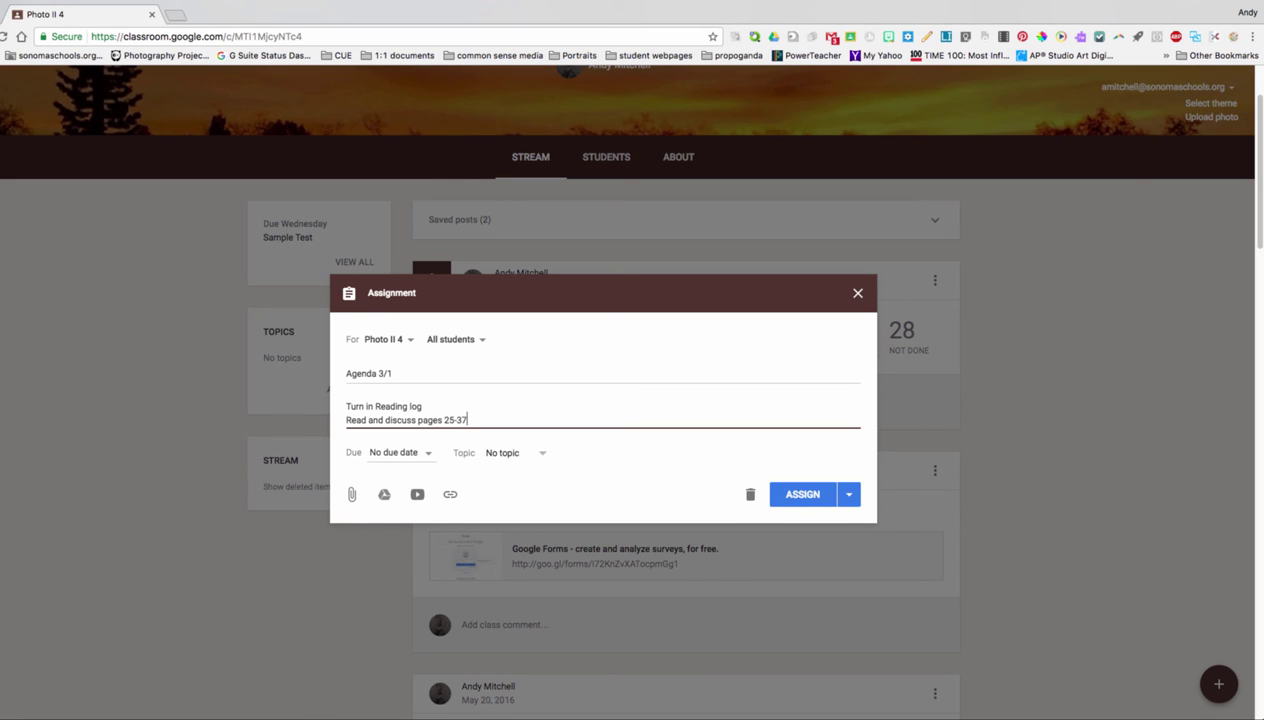
key("Return")
type("Group Debate")
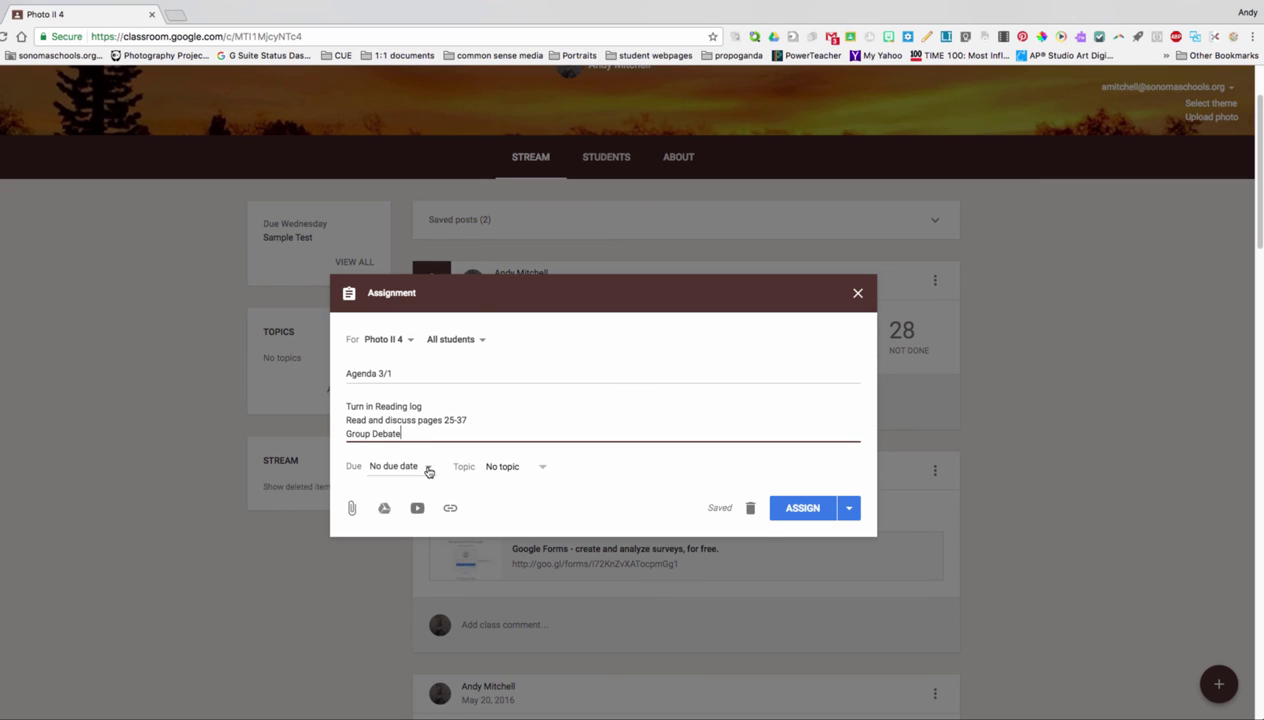
Set Agenda 3/1 due Mar 1, 2017, leave No topic, and assign it
left_click(429, 470)
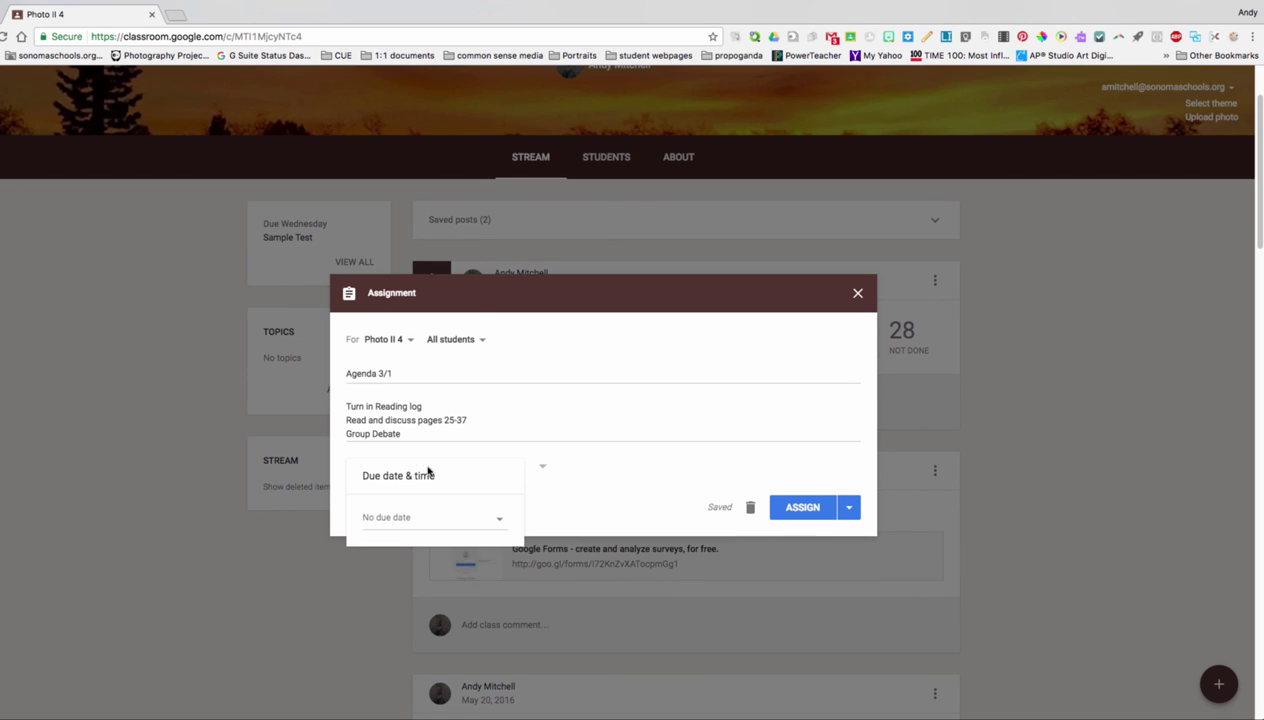
left_click(487, 524)
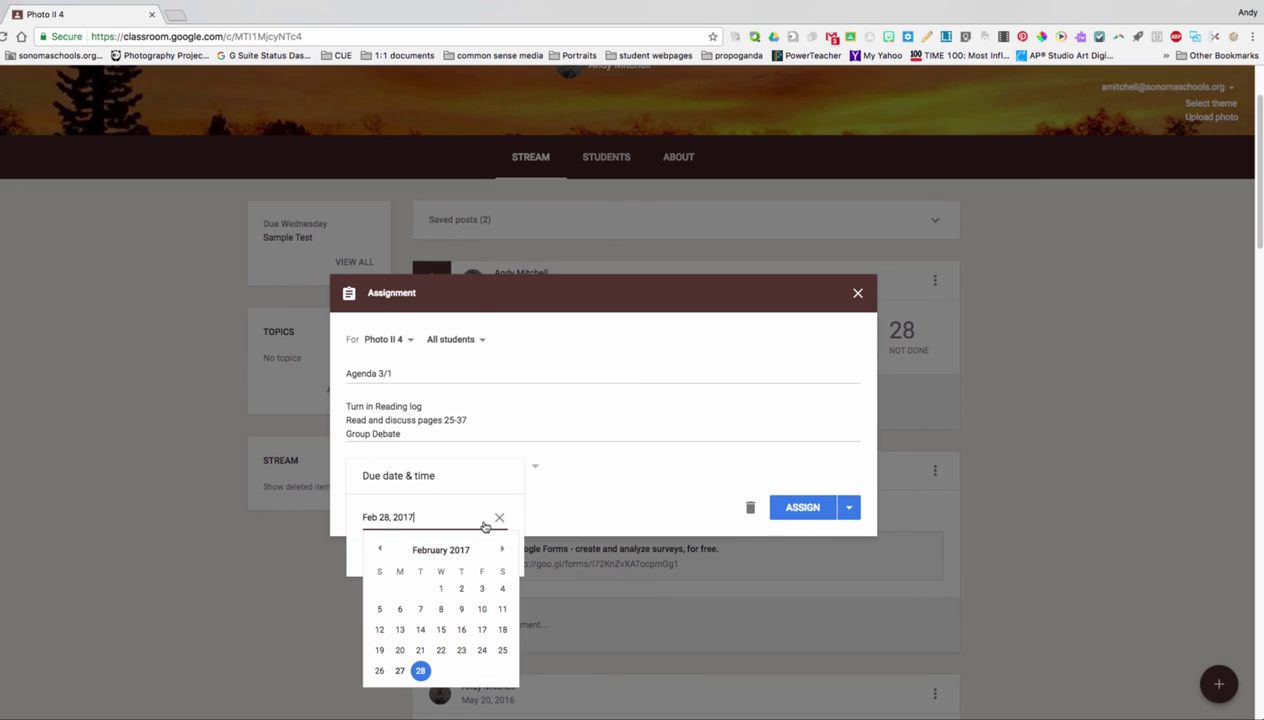
left_click(499, 550)
left_click(441, 588)
left_click(658, 494)
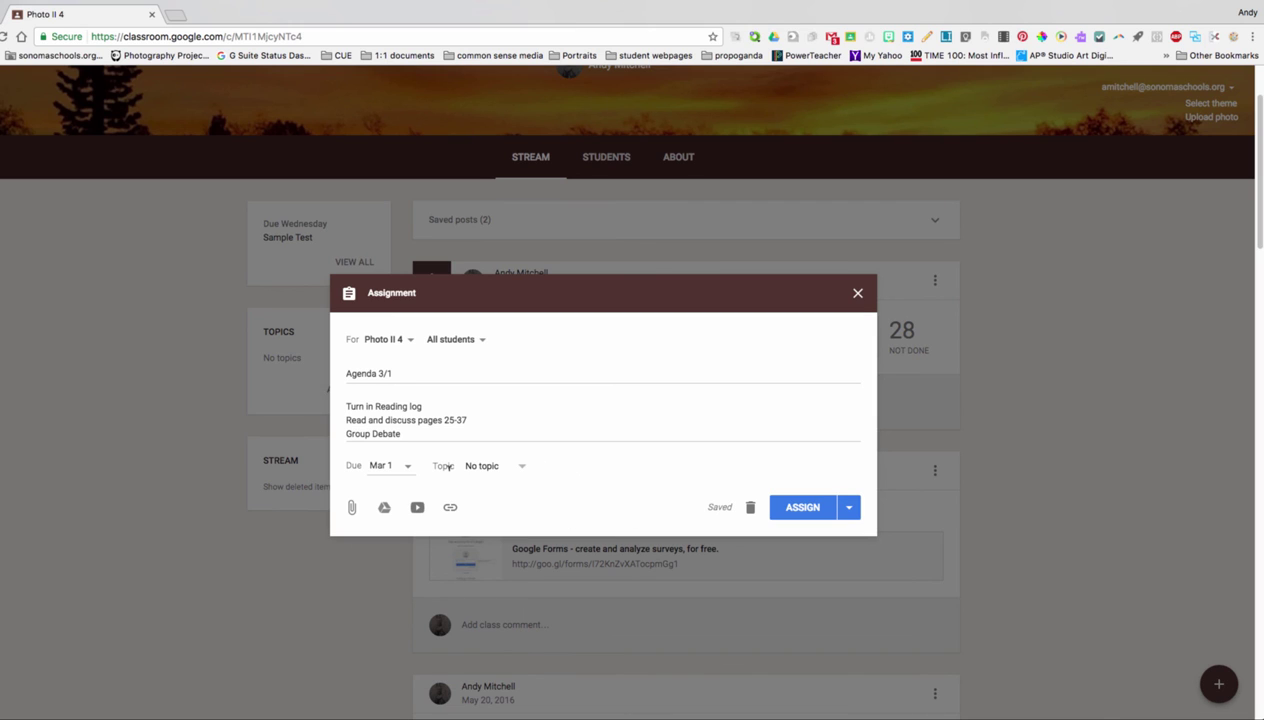
left_click(522, 469)
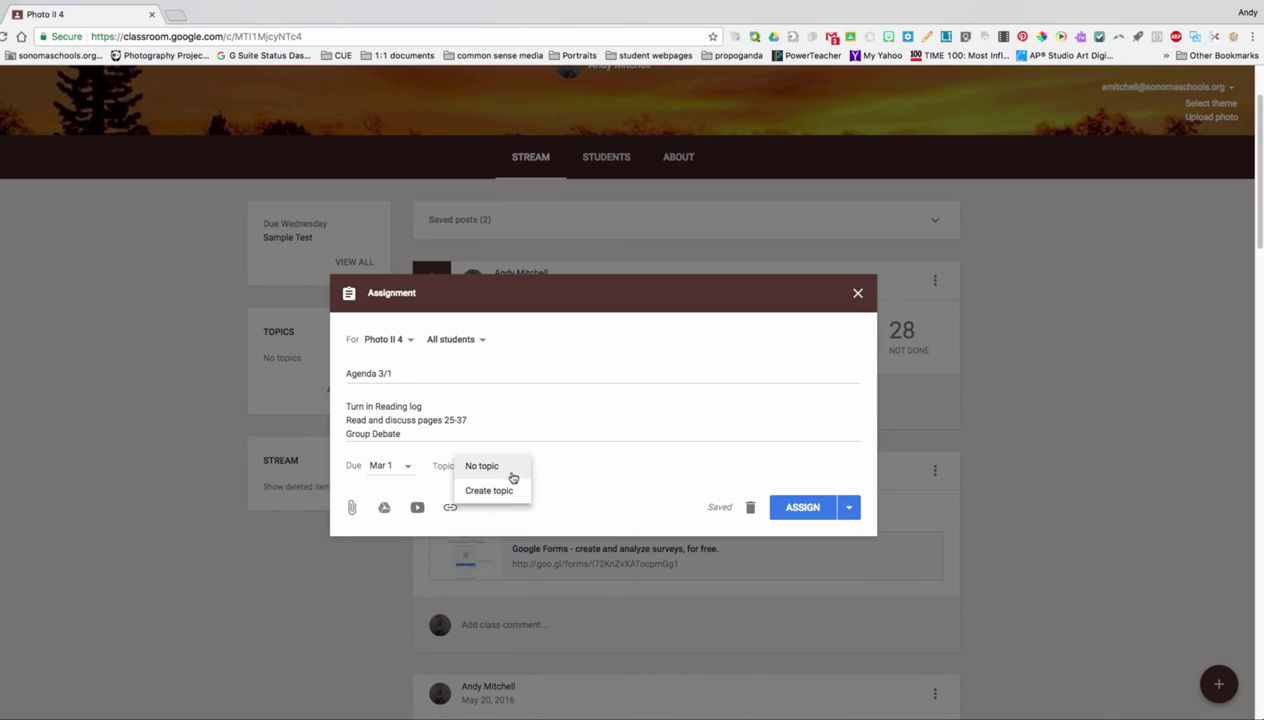
left_click(788, 504)
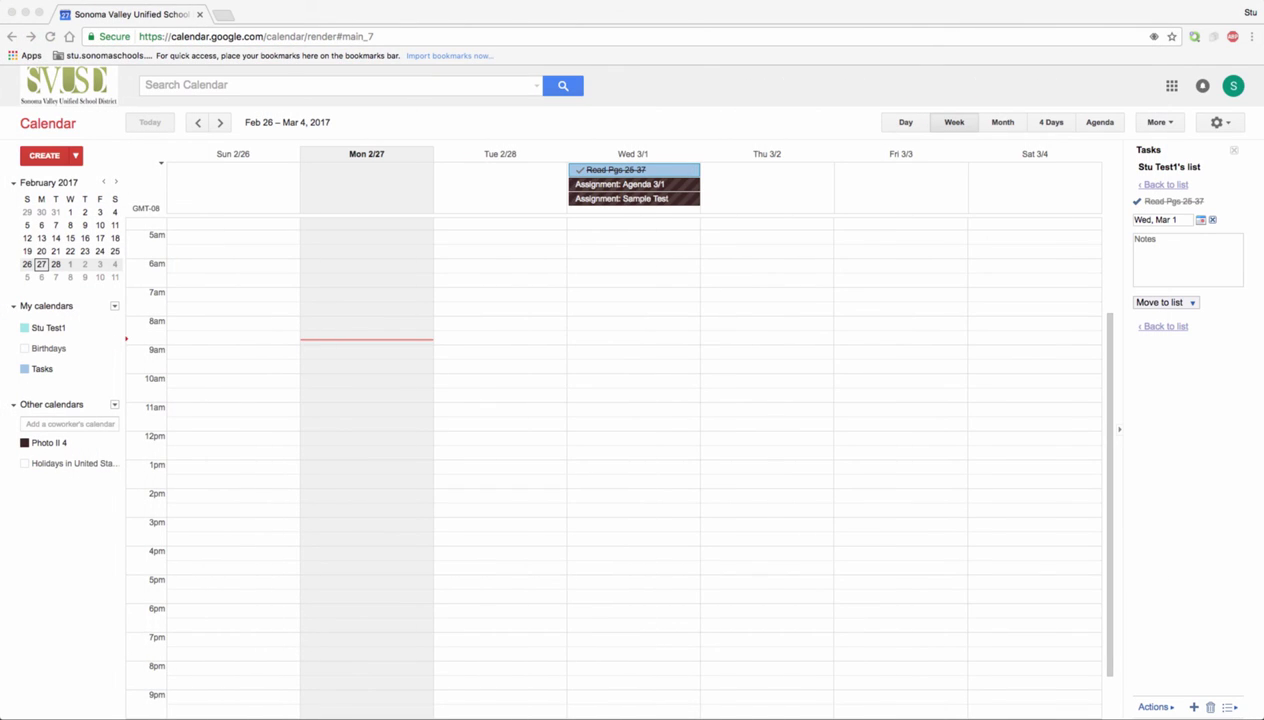
Open the Agenda 3/1 event on Wed 3/1, visit its Classroom link, then close that tab
left_click(628, 185)
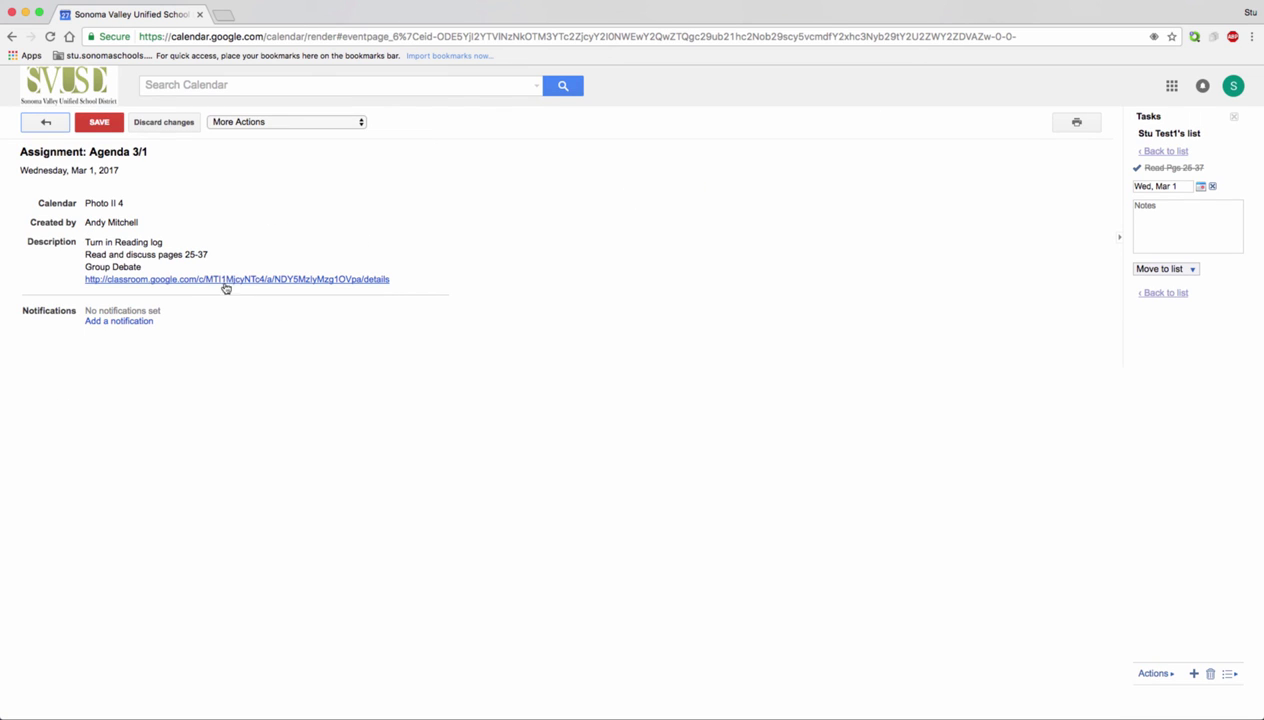
left_click(171, 283)
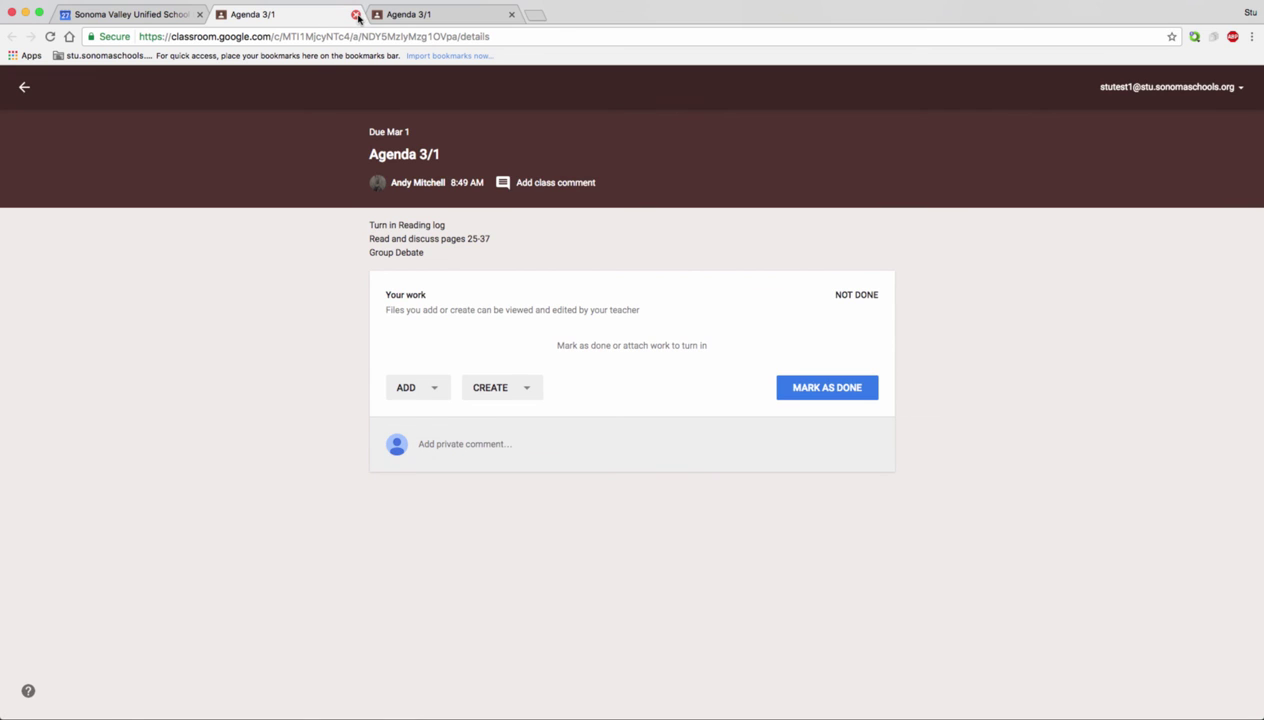
left_click(356, 15)
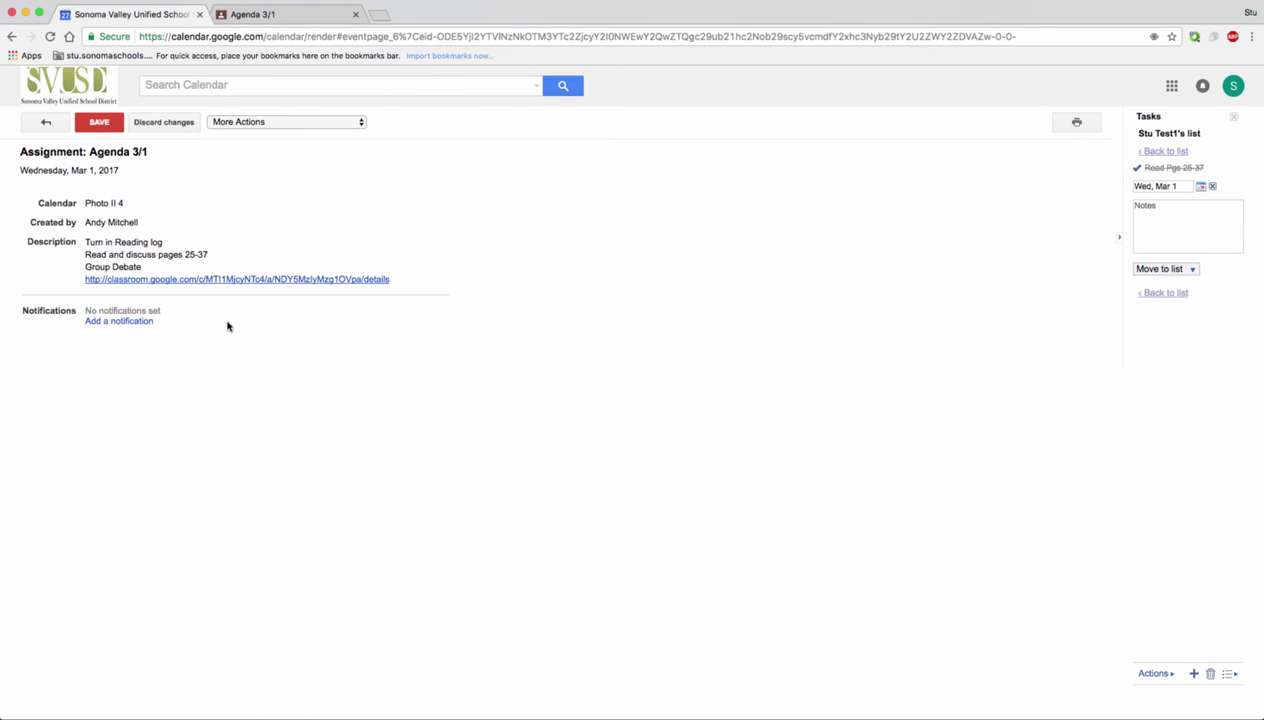